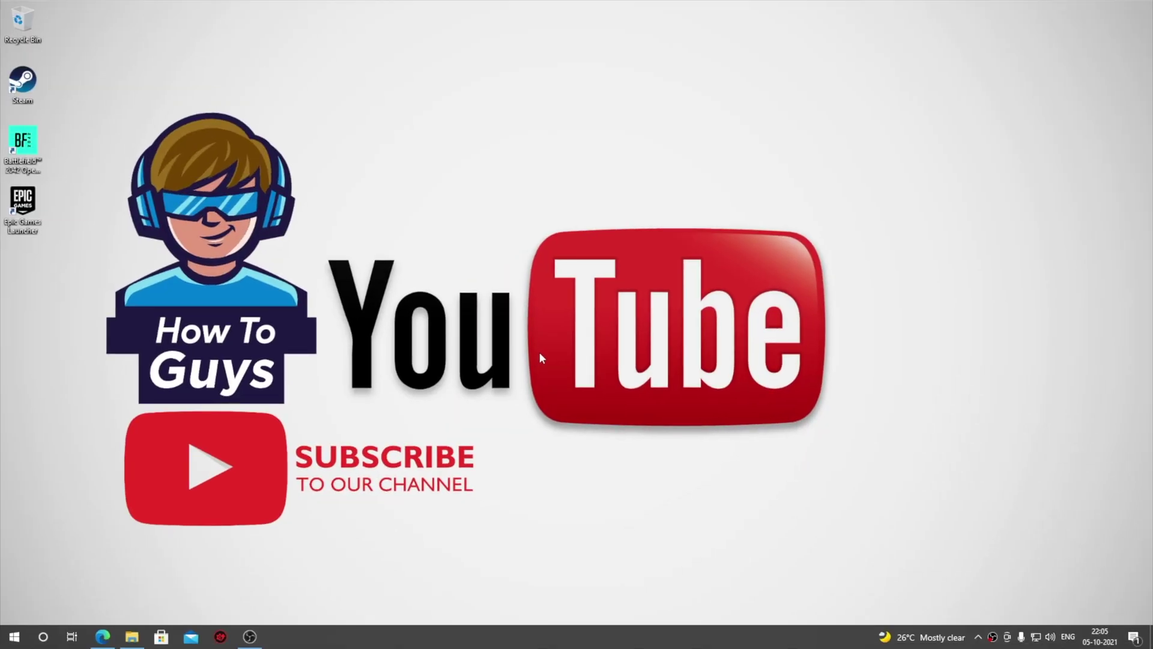
Step: Launch Control Panel from the Start menu search for 'control'
{"action": "left_click", "coordinate": [15, 636]}
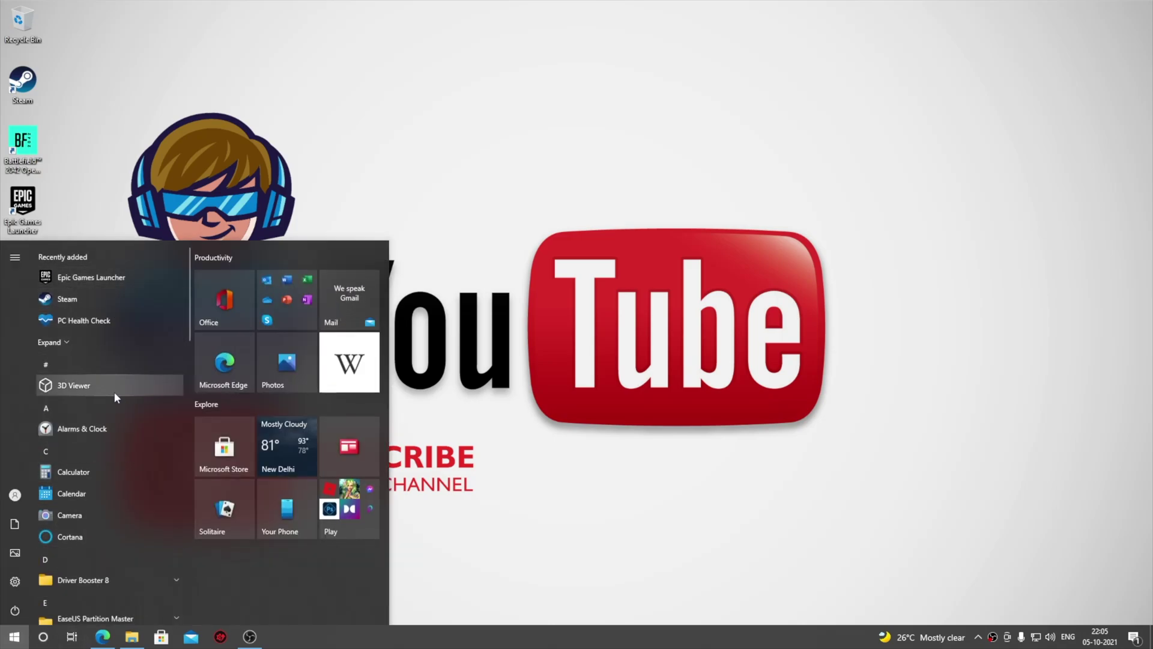
{"action": "type", "text": "contr"}
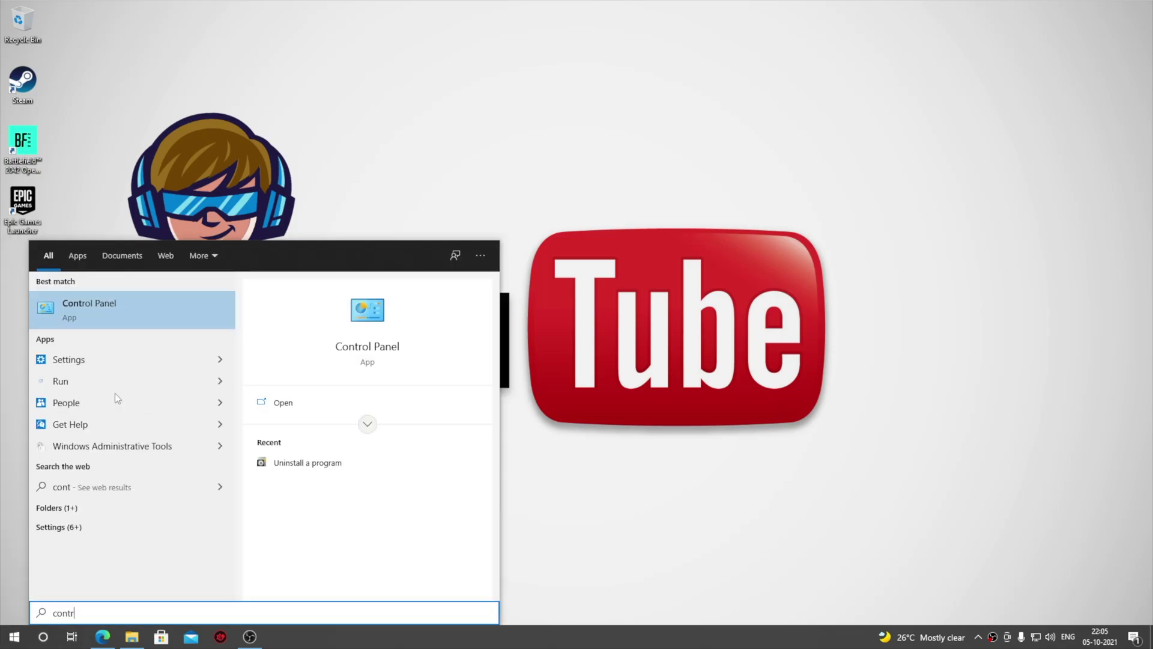
{"action": "key", "text": "Return"}
Step: Start uninstalling Epic Games Launcher from Programs and Features and confirm
{"action": "left_click", "coordinate": [424, 331]}
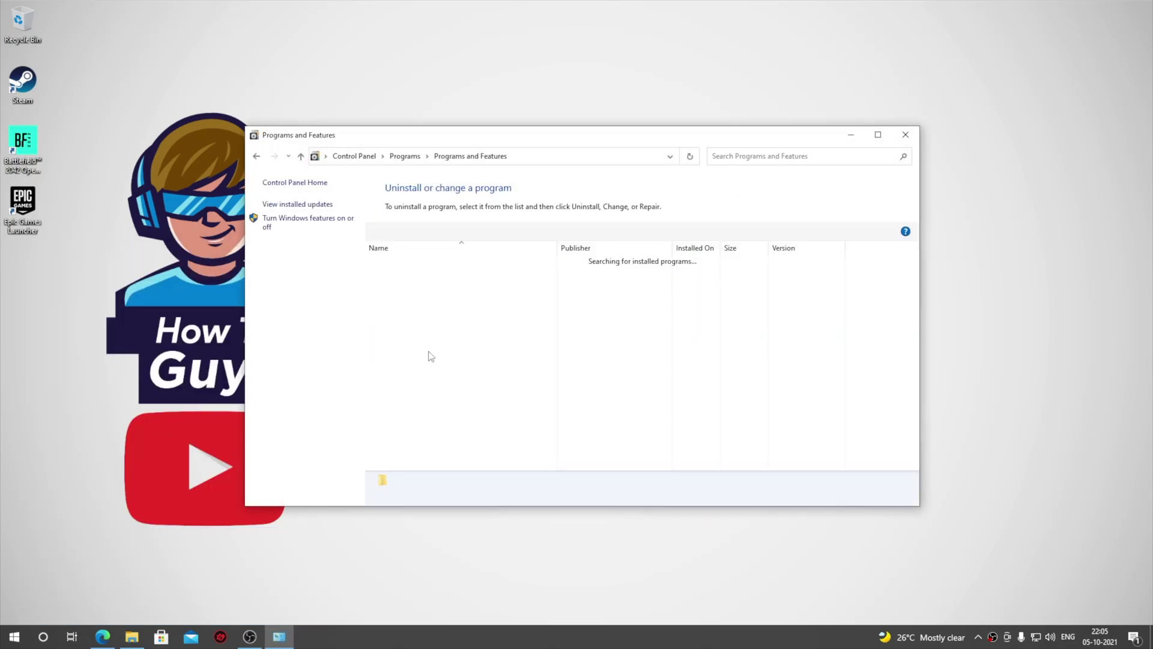
{"action": "double_click", "coordinate": [414, 306]}
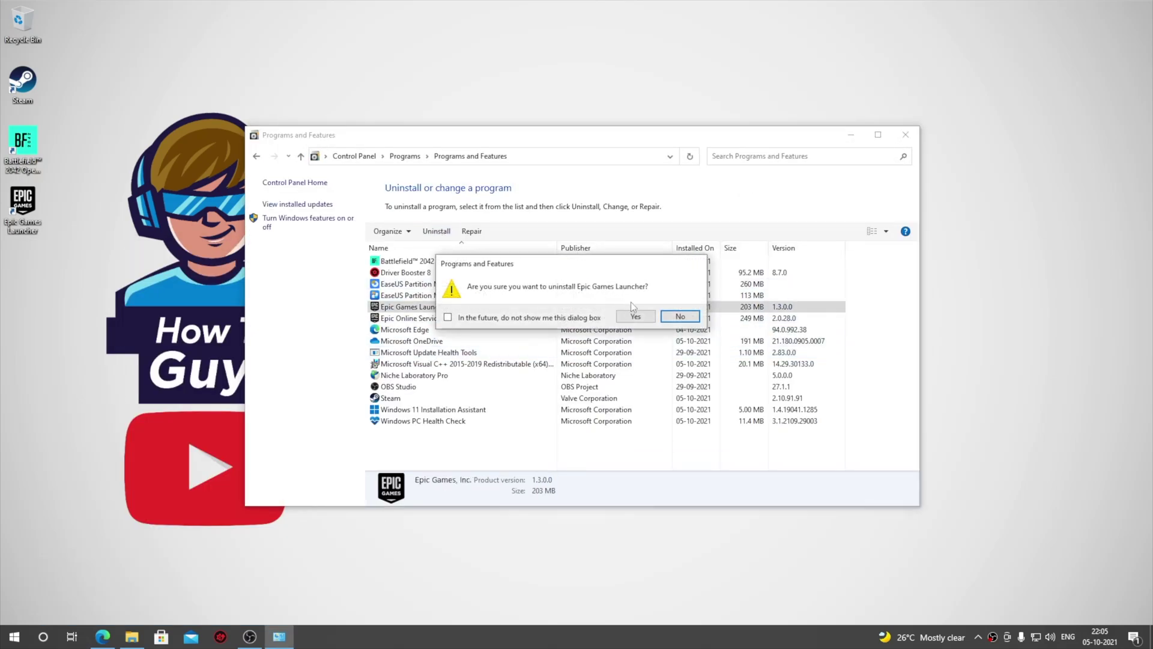
{"action": "left_click", "coordinate": [636, 317]}
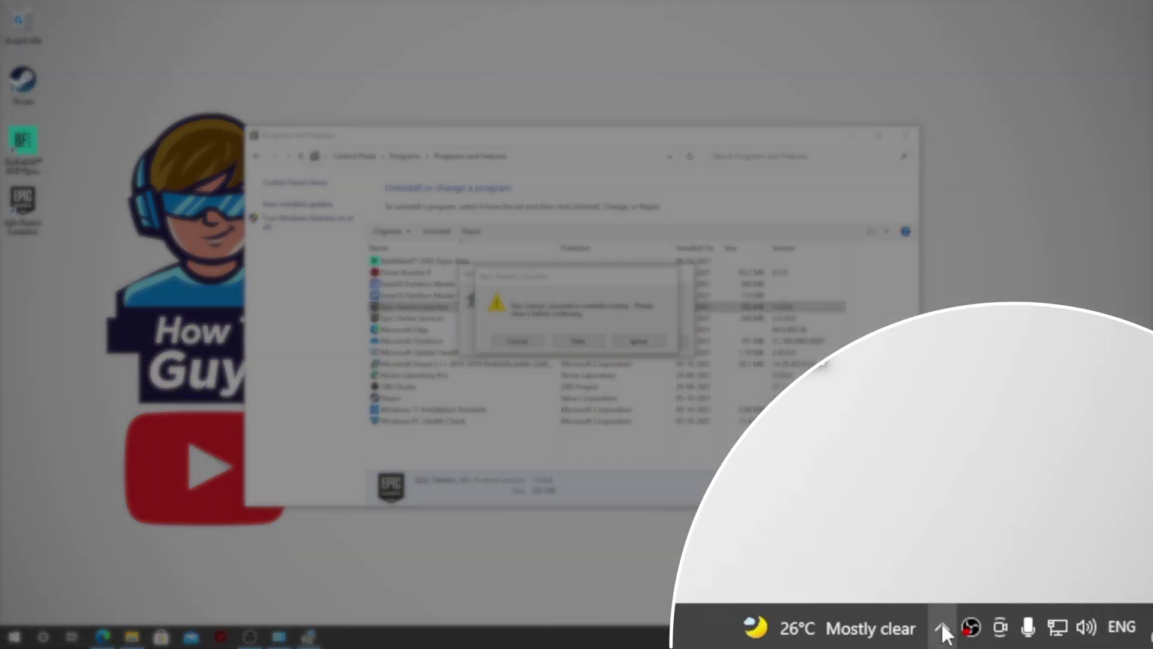
Step: Quit the running launcher from the system tray and retry the uninstall
{"action": "left_click", "coordinate": [979, 638]}
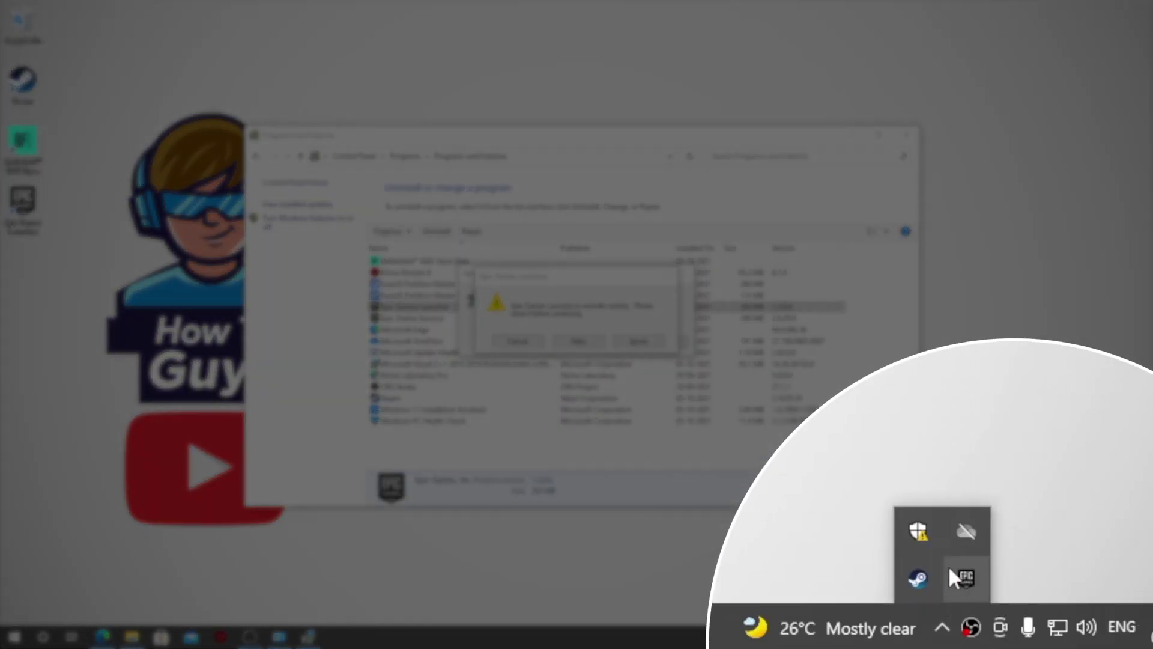
{"action": "right_click", "coordinate": [966, 577]}
{"action": "left_click", "coordinate": [1001, 550]}
{"action": "left_click", "coordinate": [579, 341]}
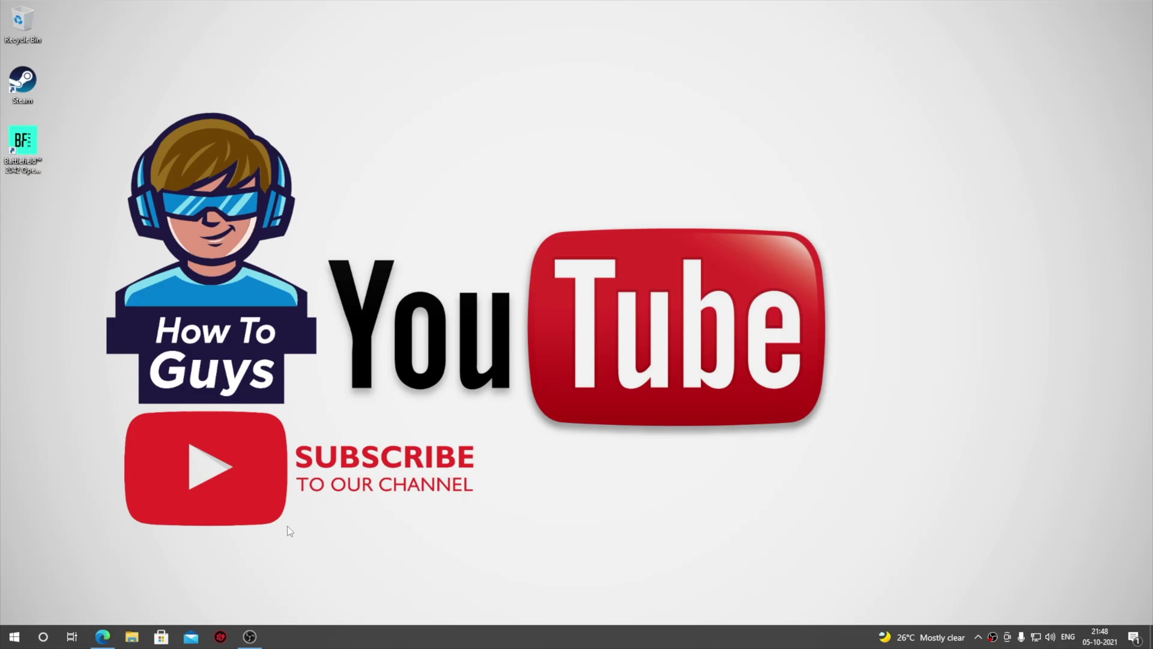
Step: Launch Edge to download the Epic Games Launcher installer
{"action": "left_click", "coordinate": [102, 636]}
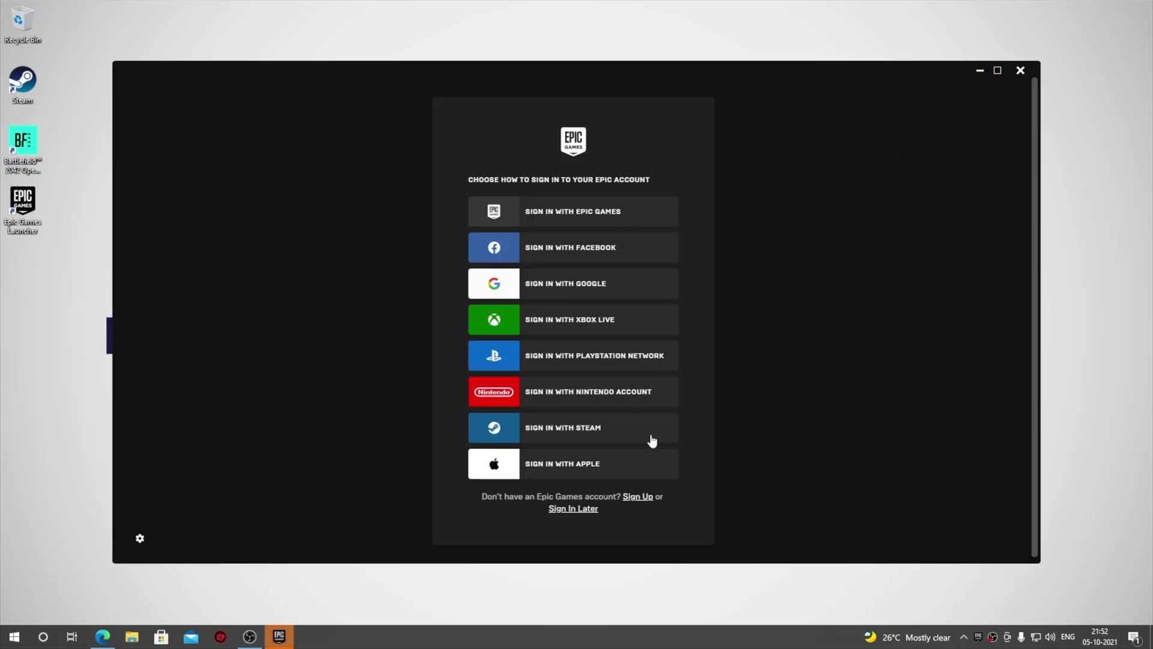
Step: Skip signing in to Epic Games Launcher and view its Settings page
{"action": "left_click", "coordinate": [579, 510]}
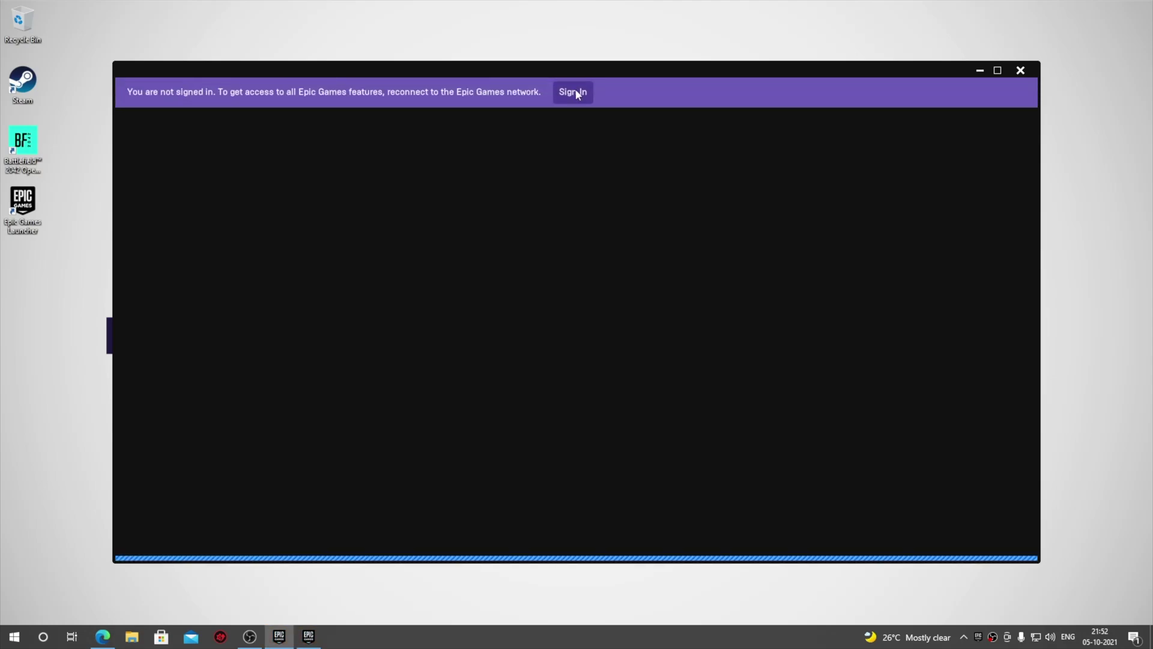
{"action": "left_click", "coordinate": [176, 502]}
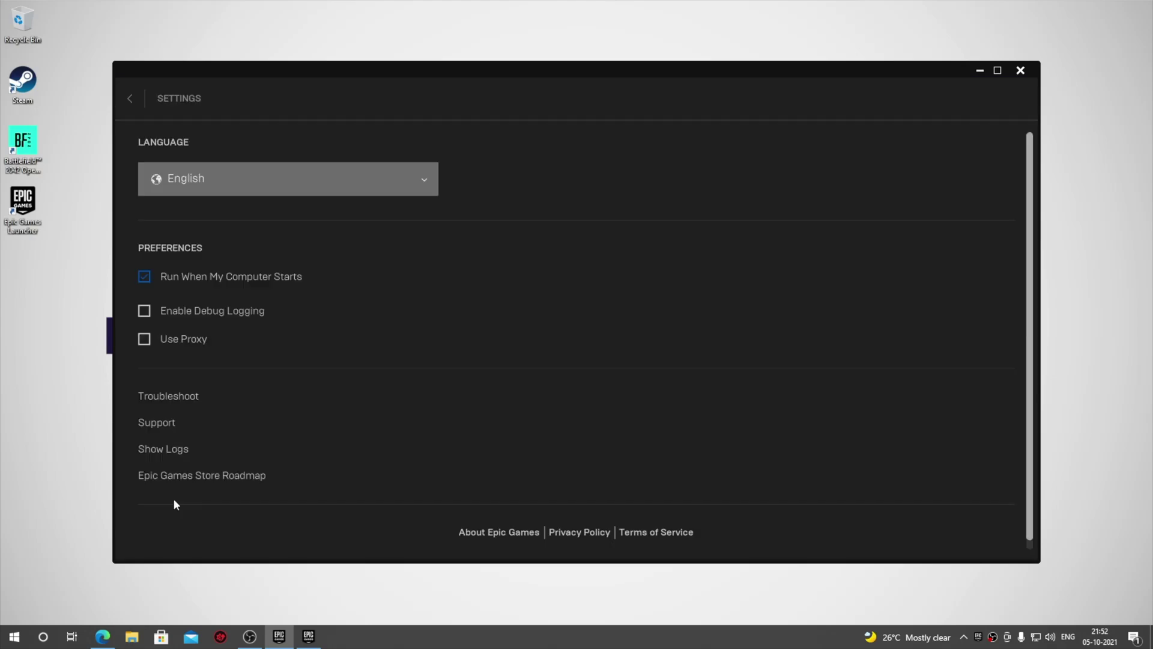